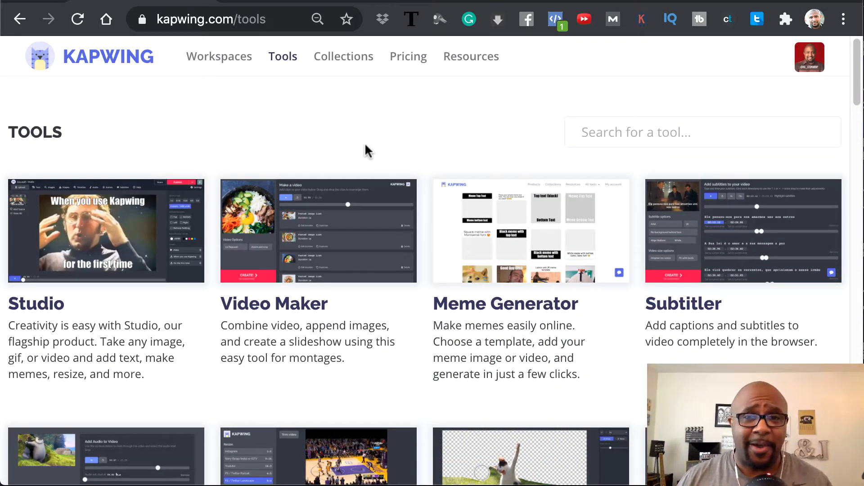
Look over the video and image tools offered on the Tools page.
{"action": "left_click", "coordinate": [284, 65]}
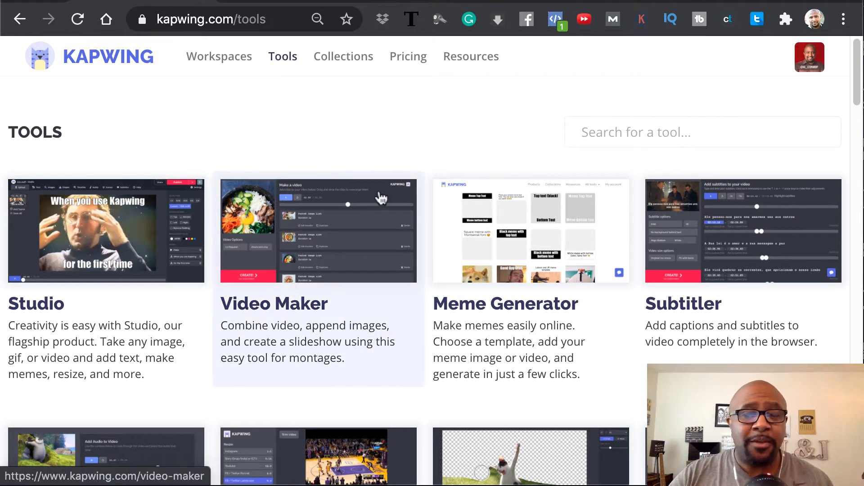
{"action": "scroll", "coordinate": [381, 198], "scroll_direction": "down", "scroll_amount": 3}
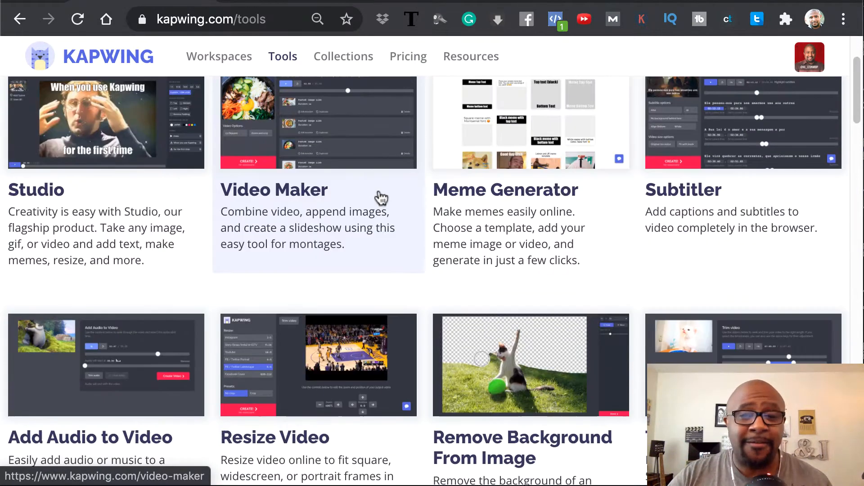
{"action": "scroll", "coordinate": [381, 199], "scroll_direction": "down", "scroll_amount": 2}
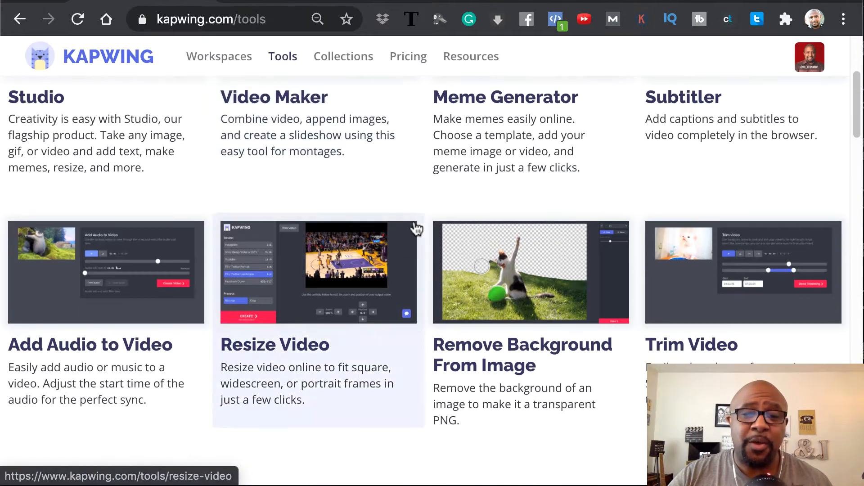
{"action": "scroll", "coordinate": [415, 228], "scroll_direction": "down", "scroll_amount": 3}
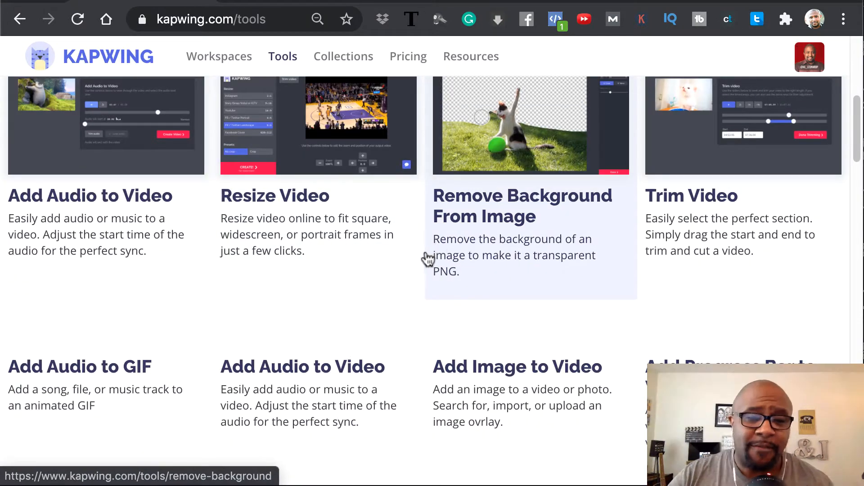
{"action": "scroll", "coordinate": [425, 258], "scroll_direction": "down", "scroll_amount": 1}
{"action": "scroll", "coordinate": [424, 259], "scroll_direction": "down", "scroll_amount": 1}
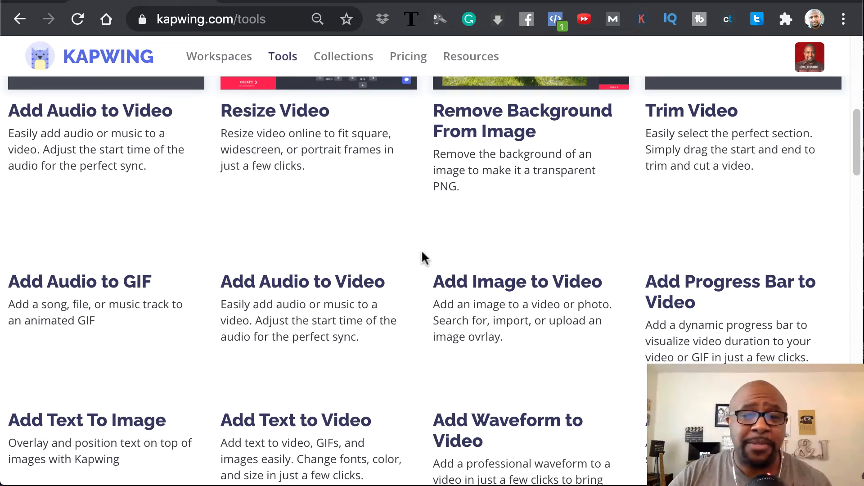
{"action": "scroll", "coordinate": [422, 253], "scroll_direction": "down", "scroll_amount": 1}
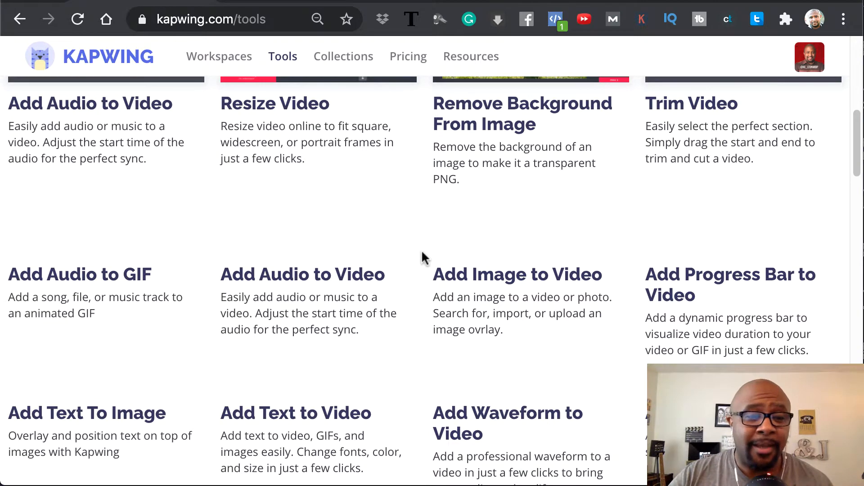
{"action": "scroll", "coordinate": [406, 246], "scroll_direction": "down", "scroll_amount": 2}
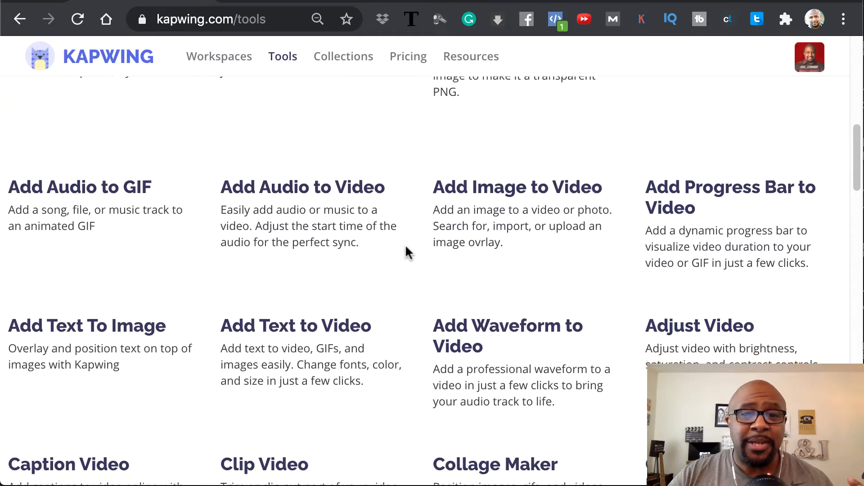
{"action": "scroll", "coordinate": [405, 253], "scroll_direction": "up", "scroll_amount": 10}
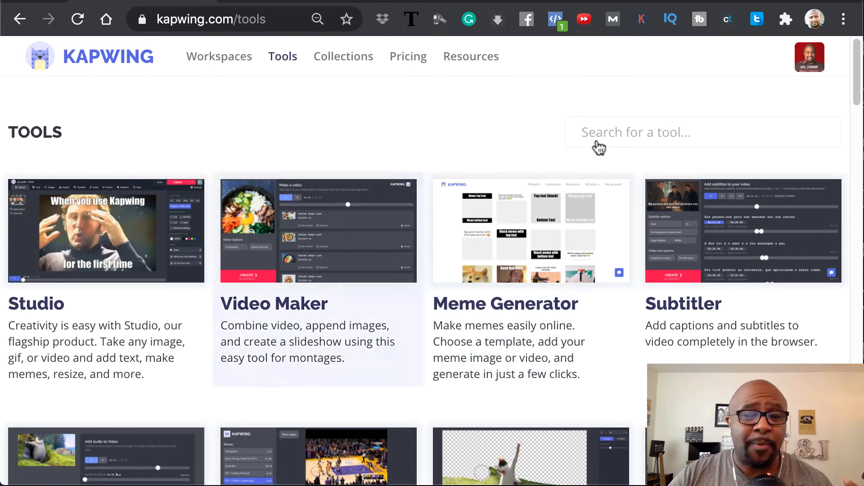
Open the Convert Video tool from the list of tools.
{"action": "scroll", "coordinate": [290, 322], "scroll_direction": "down", "scroll_amount": 15}
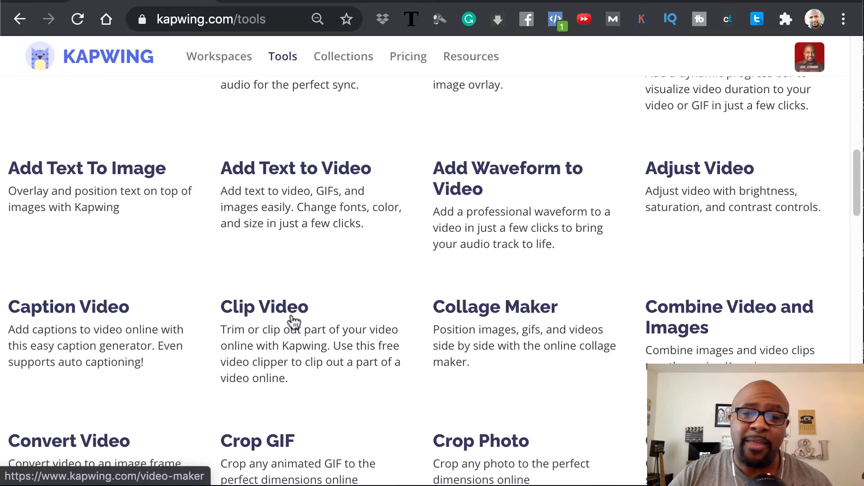
{"action": "scroll", "coordinate": [293, 322], "scroll_direction": "down", "scroll_amount": 4}
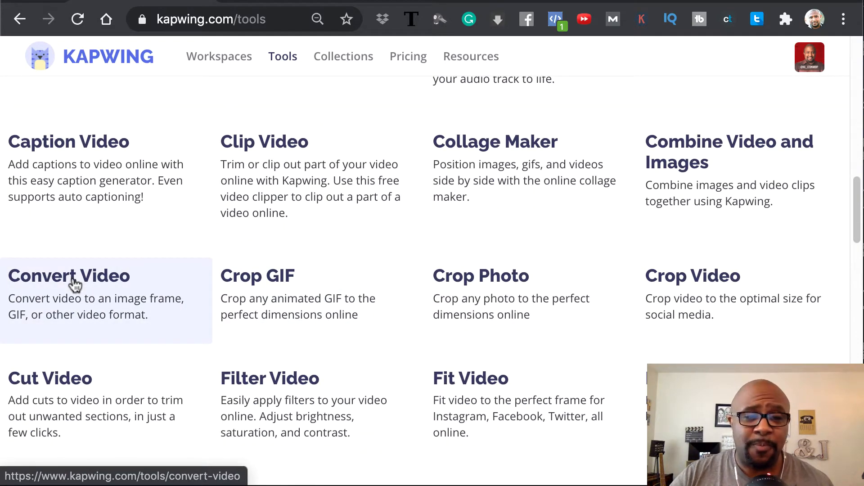
{"action": "left_click", "coordinate": [74, 284]}
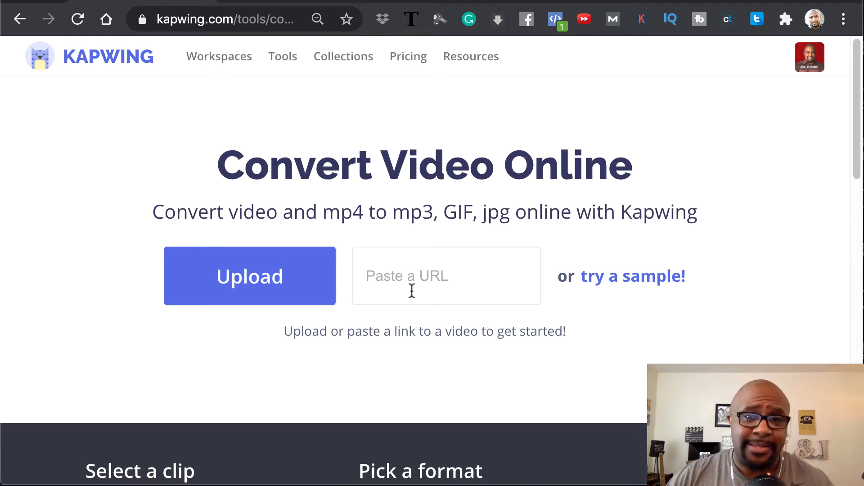
{"action": "scroll", "coordinate": [412, 290], "scroll_direction": "down", "scroll_amount": 1}
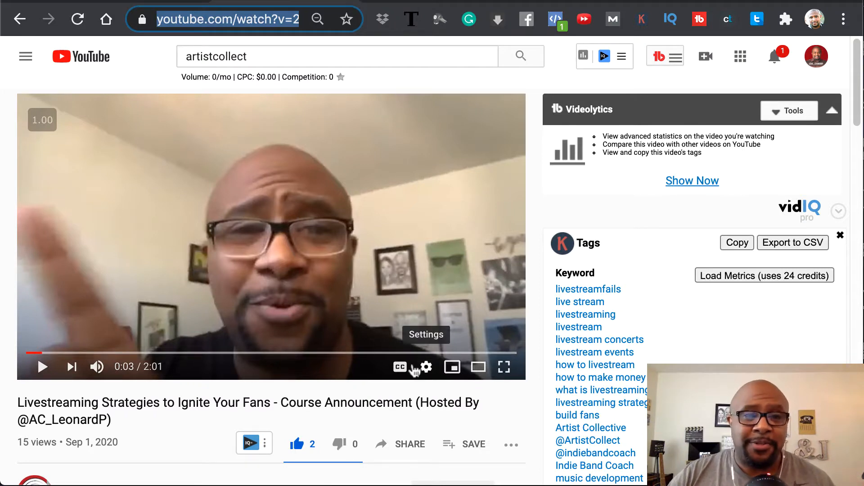
Switch to YouTube and select the full web address of the Livestreaming Strategies course announcement video.
{"action": "left_click", "coordinate": [247, 17]}
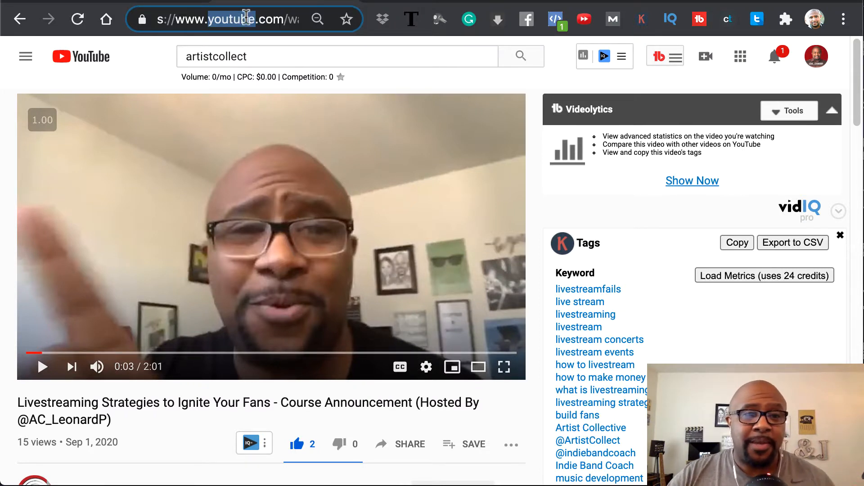
{"action": "key", "text": "super+a"}
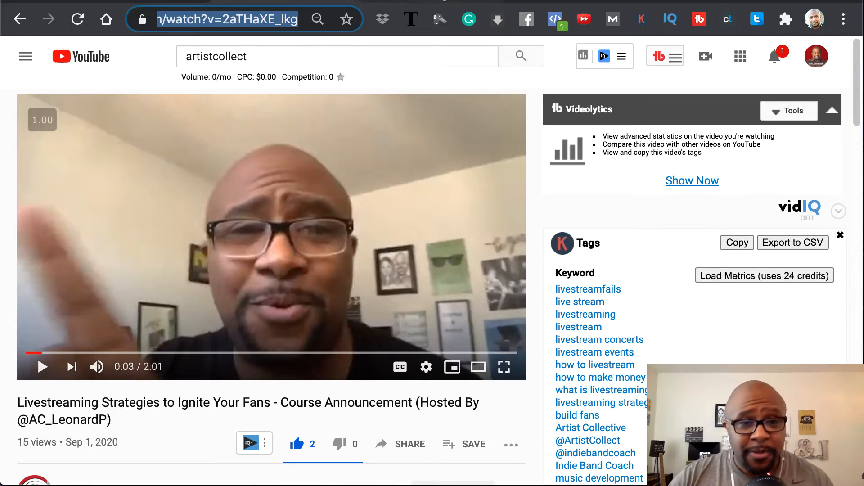
Copy the link of the Artist Collective training video on Facebook and load it into Kapwing's video converter.
{"action": "key", "text": "ctrl+Tab"}
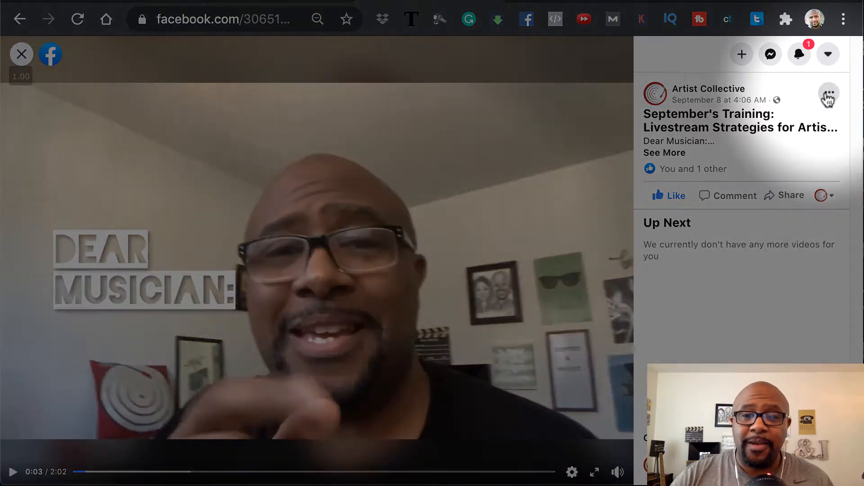
{"action": "left_click", "coordinate": [829, 94]}
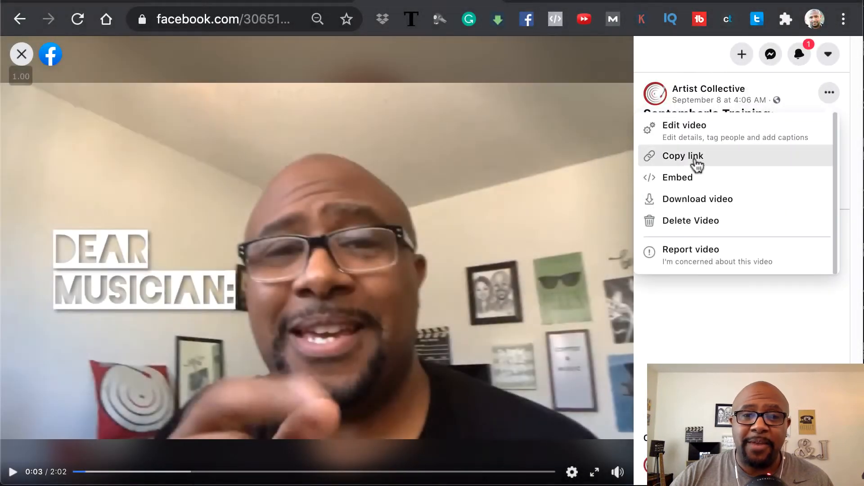
{"action": "left_click", "coordinate": [695, 157]}
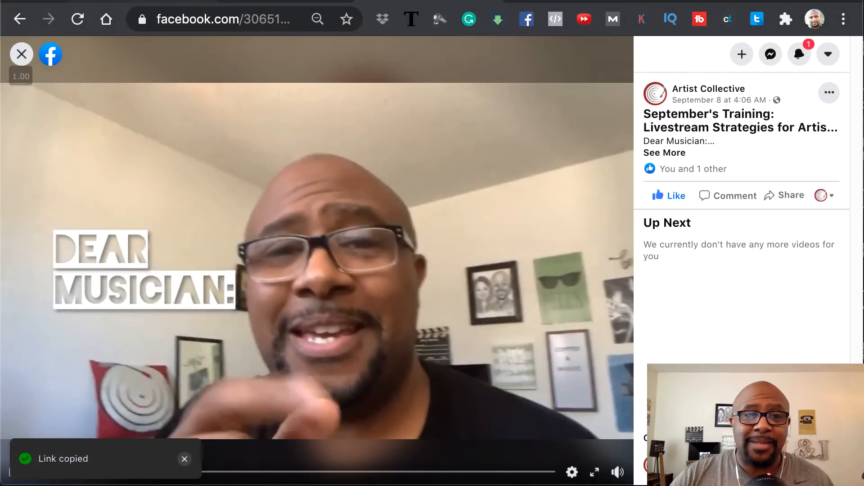
{"action": "key", "text": "ctrl+Tab"}
{"action": "left_click", "coordinate": [403, 226]}
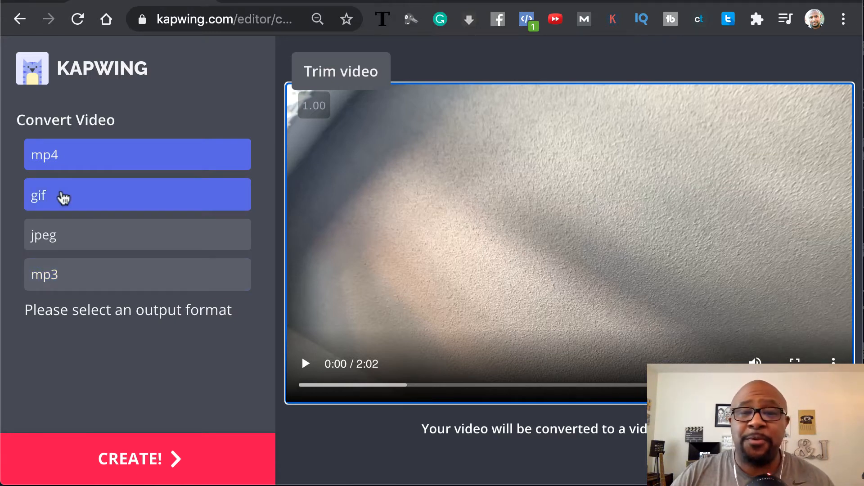
Convert the video to a gif that covers only 0.00 to 2.03 seconds.
{"action": "left_click", "coordinate": [63, 198]}
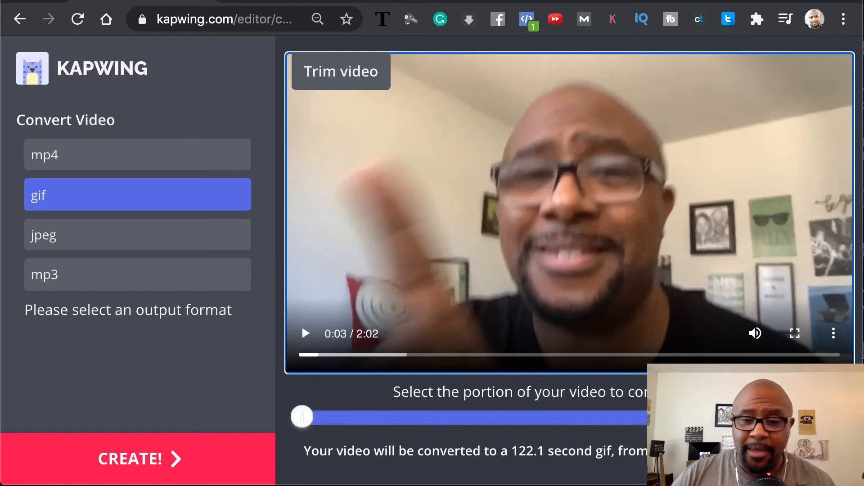
{"action": "left_click_drag", "start_coordinate": [847, 418], "coordinate": [312, 418]}
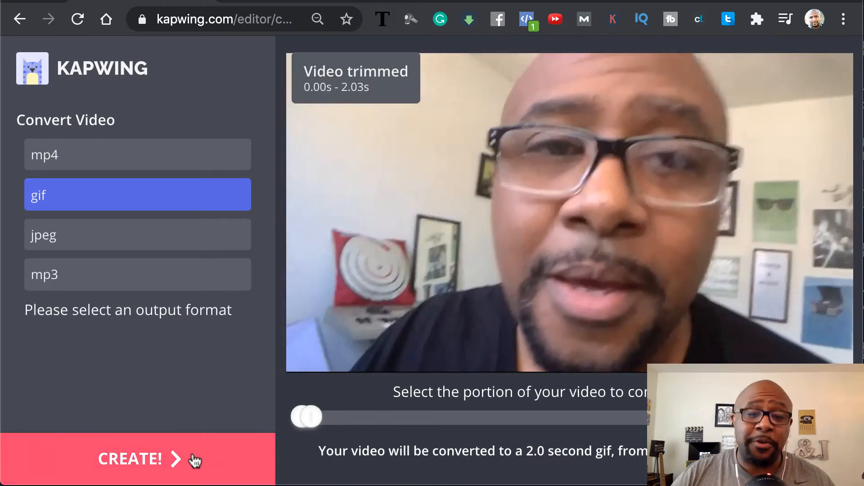
{"action": "left_click", "coordinate": [194, 459]}
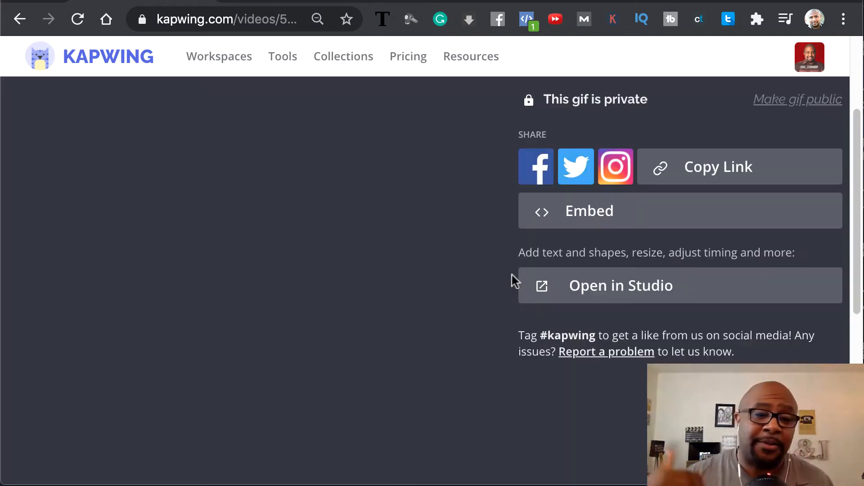
Open the converted gif in Studio for further editing.
{"action": "scroll", "coordinate": [486, 244], "scroll_direction": "up", "scroll_amount": 3}
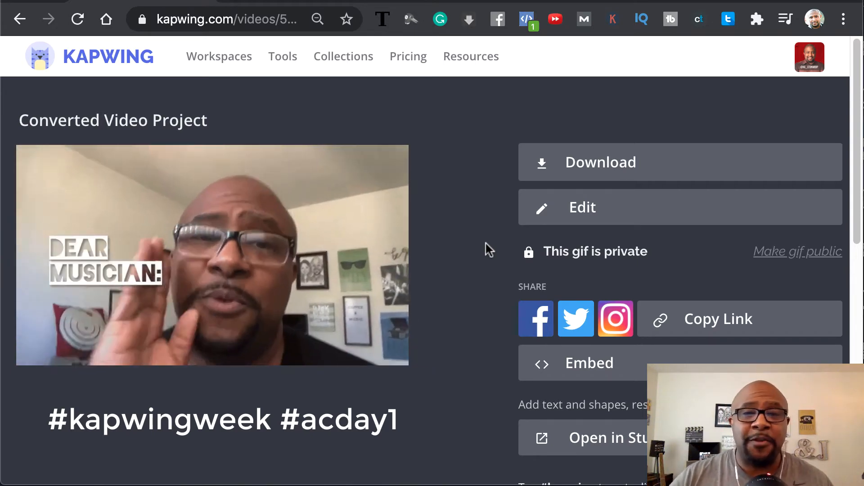
{"action": "scroll", "coordinate": [609, 286], "scroll_direction": "down", "scroll_amount": 1}
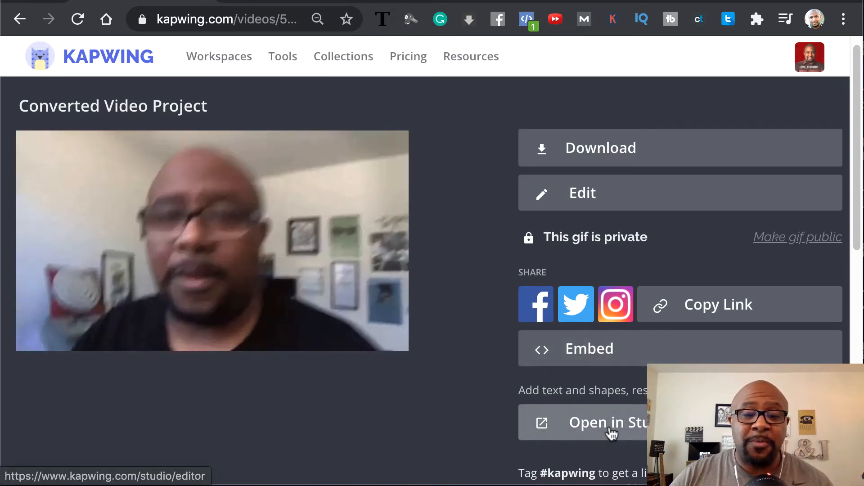
{"action": "left_click", "coordinate": [611, 433]}
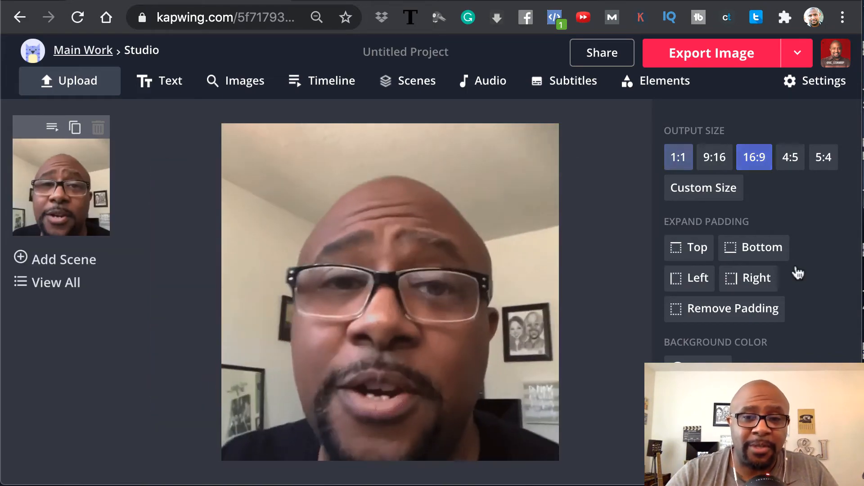
Set the output size to 1:1 and lock the gif's ratio so it keeps its original proportions.
{"action": "left_click", "coordinate": [675, 159]}
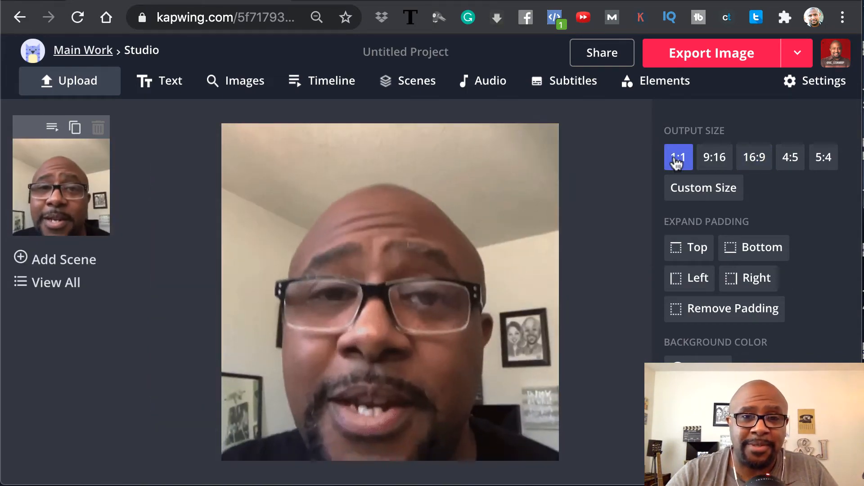
{"action": "left_click", "coordinate": [536, 181]}
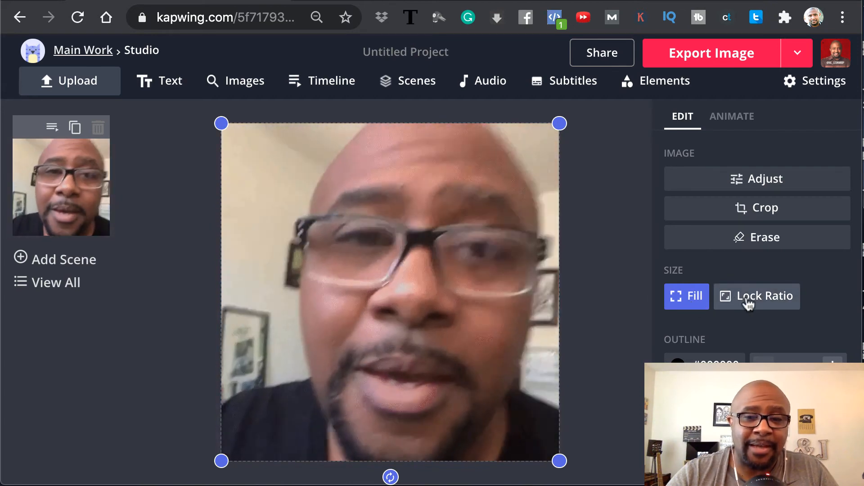
{"action": "left_click", "coordinate": [748, 305]}
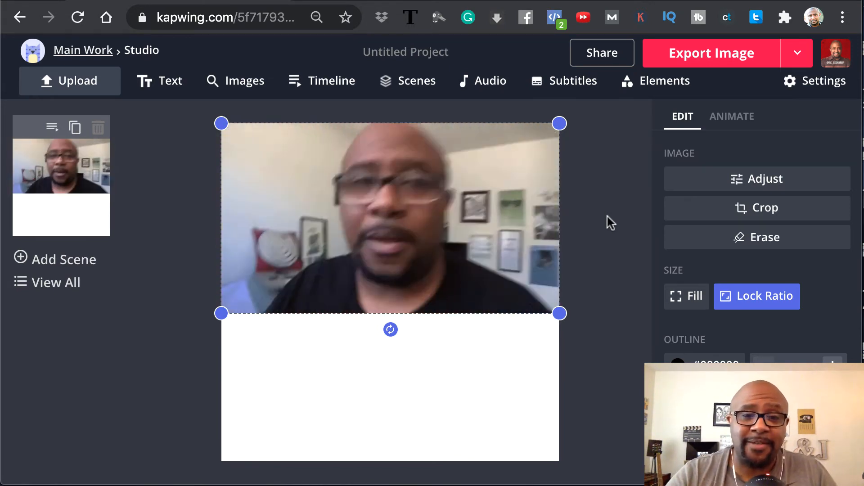
Round the gif's corners and place it, slightly narrower than the canvas, centred in the lower part.
{"action": "left_click_drag", "start_coordinate": [460, 230], "coordinate": [476, 349]}
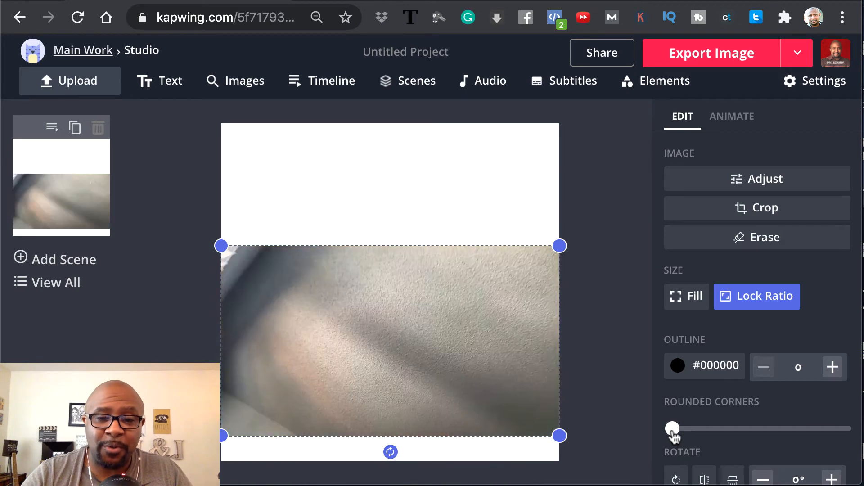
{"action": "left_click_drag", "start_coordinate": [674, 434], "coordinate": [737, 413]}
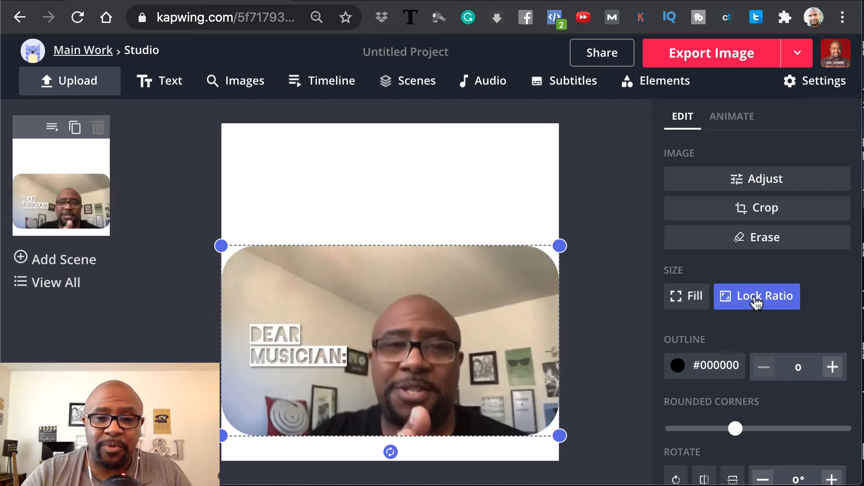
{"action": "left_click_drag", "start_coordinate": [559, 436], "coordinate": [546, 428]}
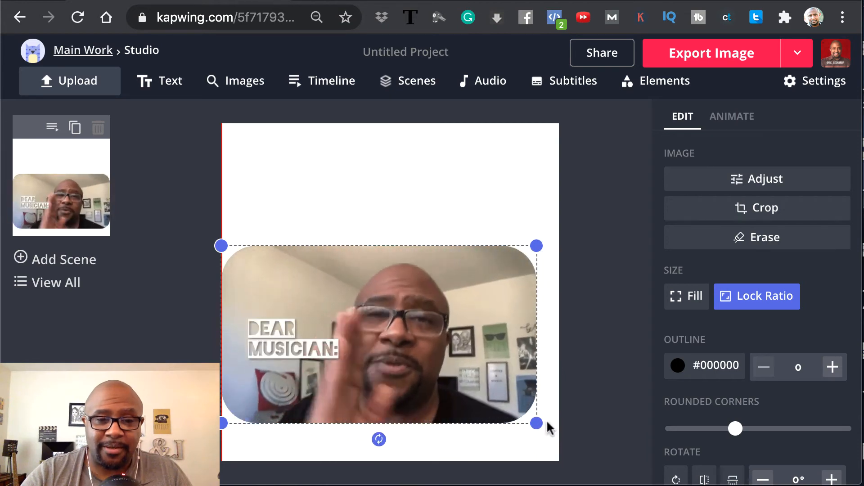
{"action": "mouse_move", "coordinate": [473, 373]}
{"action": "left_mouse_down"}
{"action": "mouse_move", "coordinate": [484, 371]}
{"action": "mouse_move", "coordinate": [480, 384]}
{"action": "left_mouse_up"}
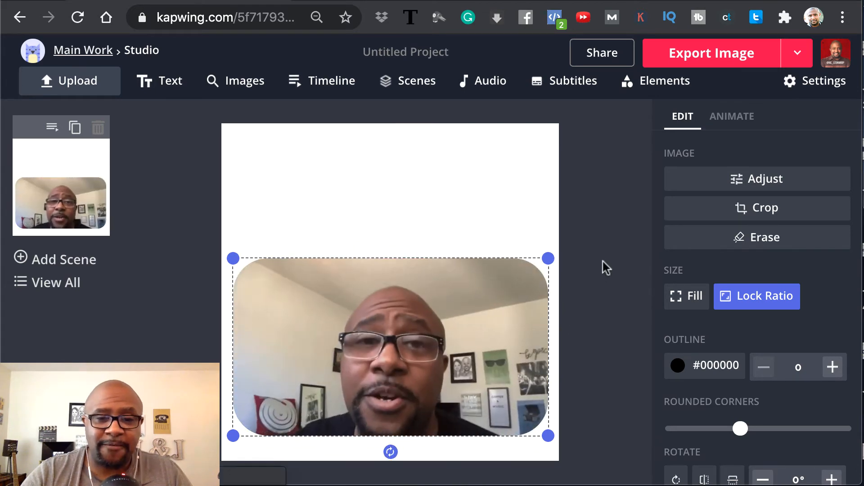
{"action": "left_click", "coordinate": [603, 261]}
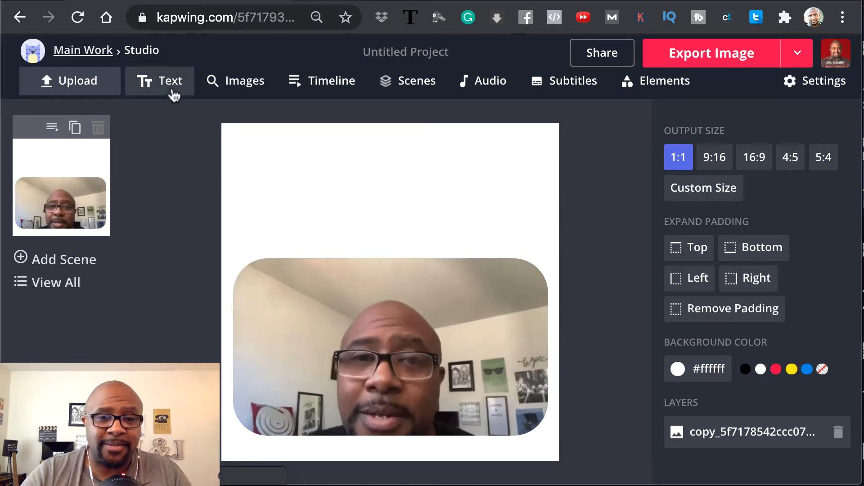
Add a text element above the gif and look through the full font library, including the option to upload a custom font.
{"action": "left_click", "coordinate": [172, 89]}
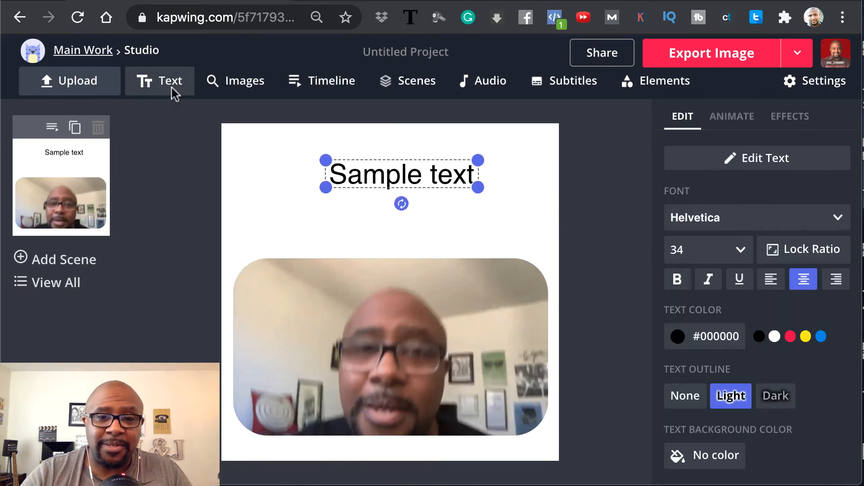
{"action": "left_click", "coordinate": [709, 224]}
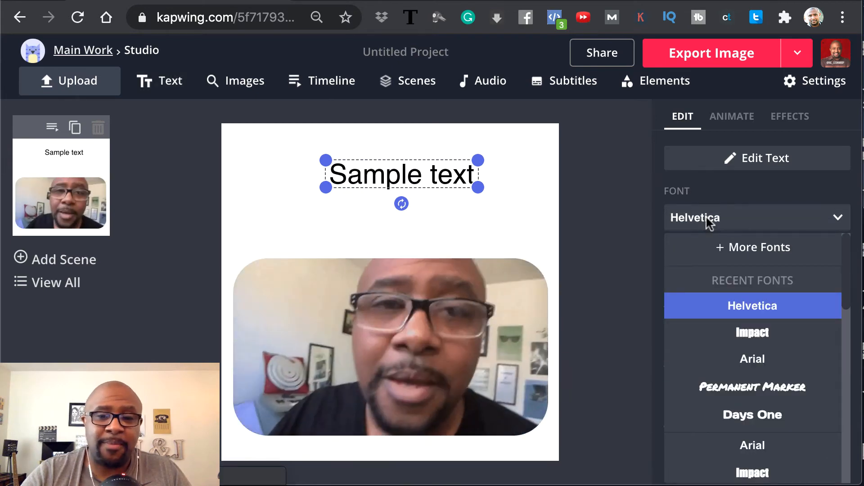
{"action": "left_click", "coordinate": [718, 247]}
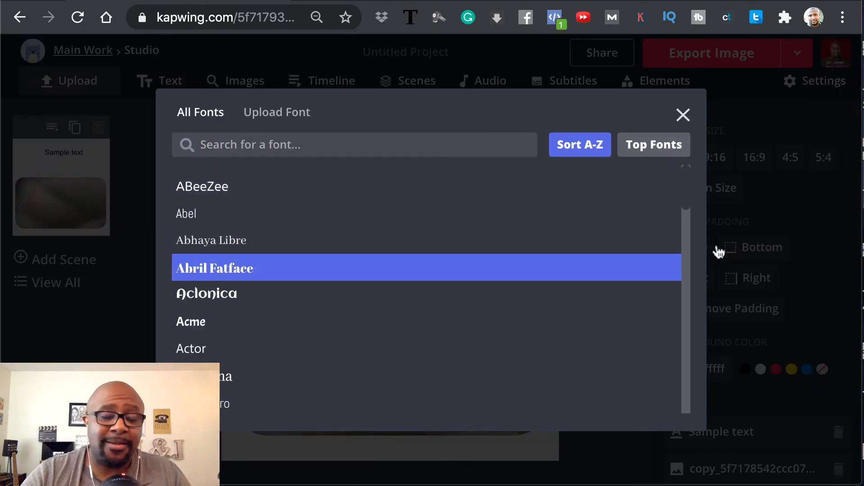
{"action": "left_click", "coordinate": [283, 118]}
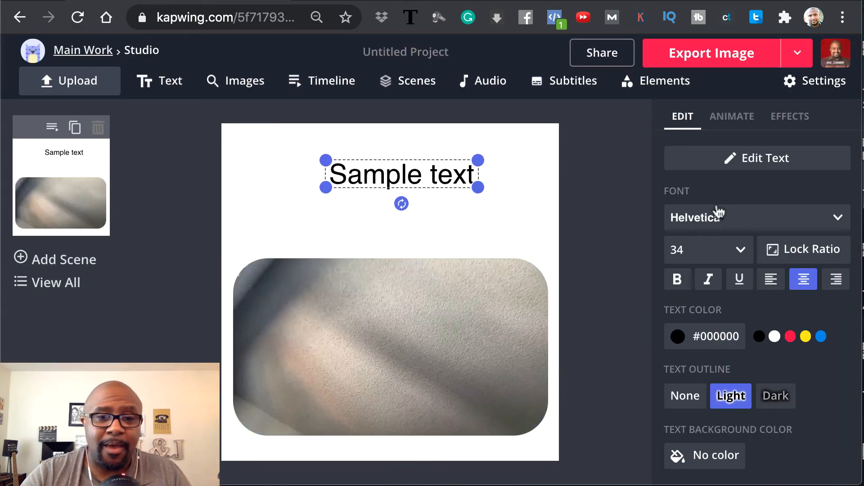
Replace the sample text with "IT DOESN'T MATTER WHAT YEAR IT IS... YOU GOT THIS" on three lines, bold at size 36, positioned just above the gif.
{"action": "left_click", "coordinate": [420, 176]}
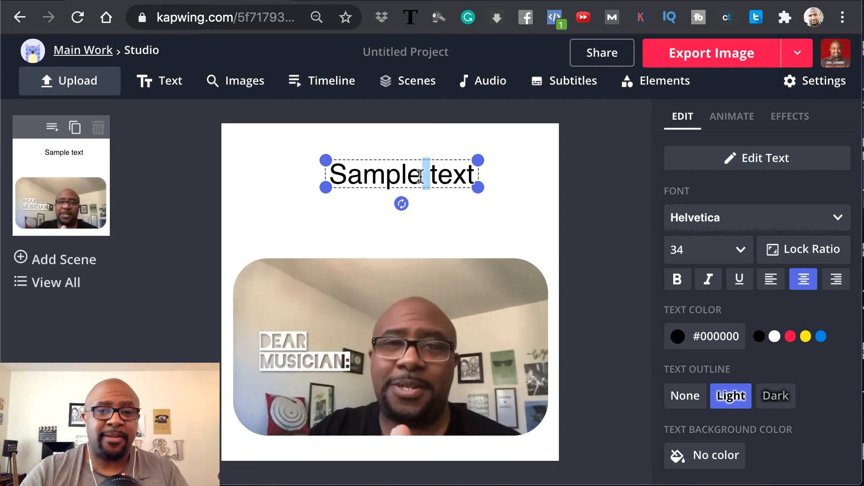
{"action": "triple_click", "coordinate": [421, 177]}
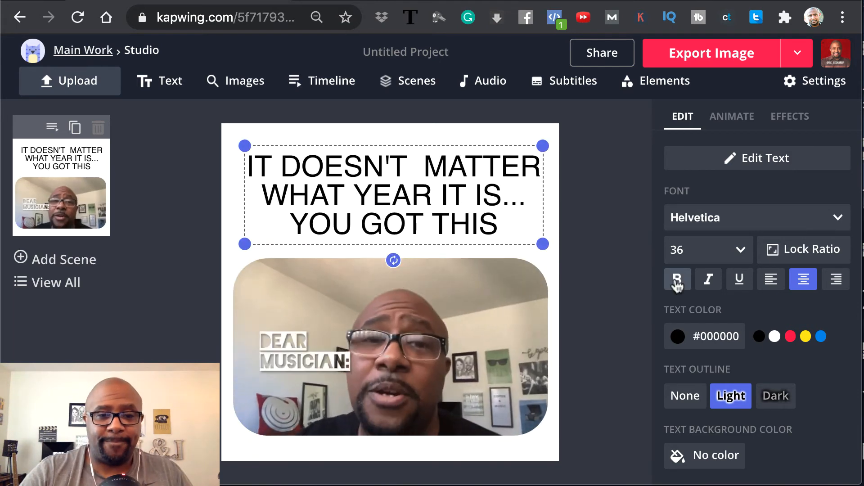
{"action": "left_click", "coordinate": [678, 280]}
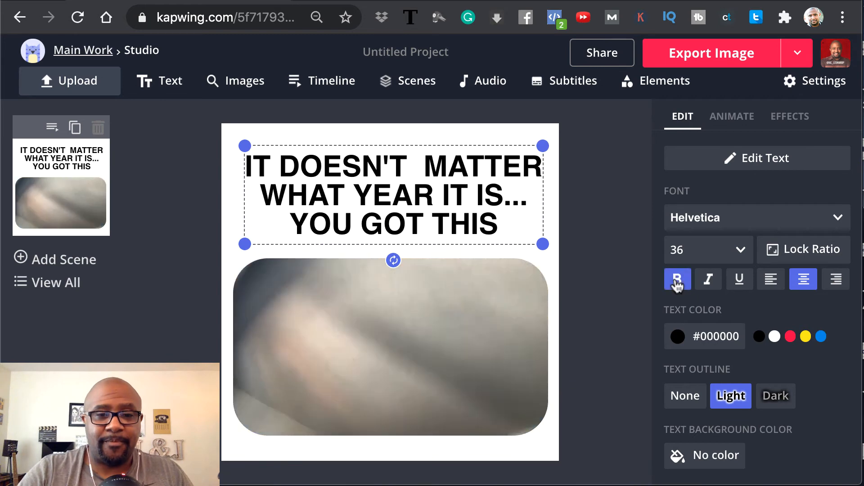
{"action": "left_click", "coordinate": [590, 236]}
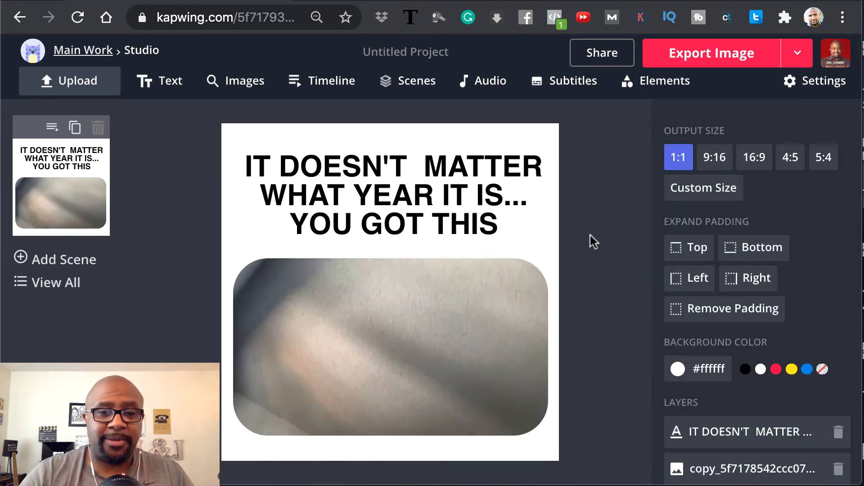
{"action": "left_click", "coordinate": [495, 184]}
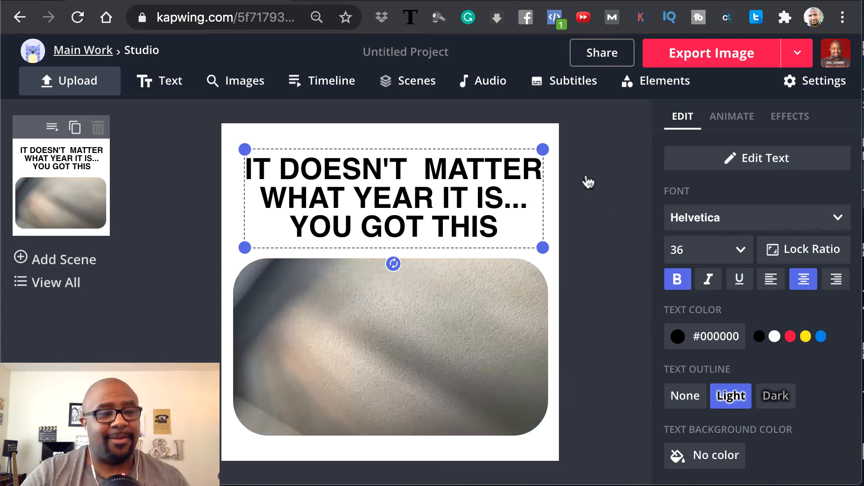
{"action": "left_click", "coordinate": [585, 174]}
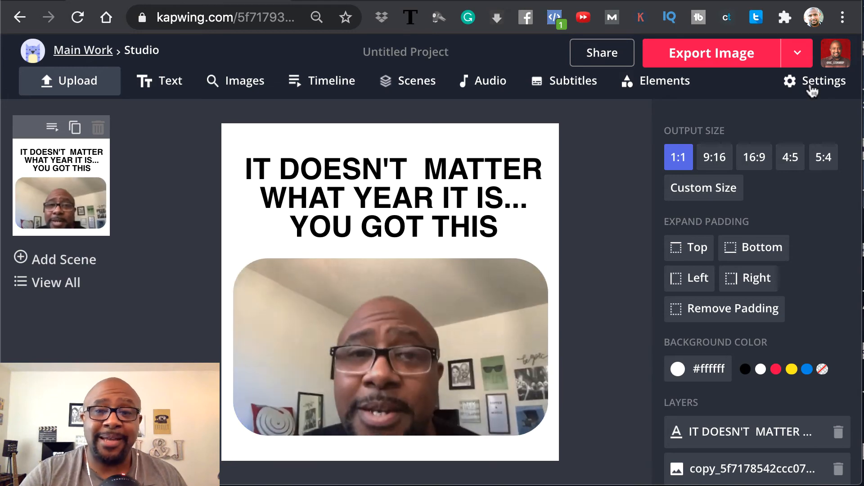
Set the project's output file type to GIF and export the graphic.
{"action": "left_click", "coordinate": [812, 86]}
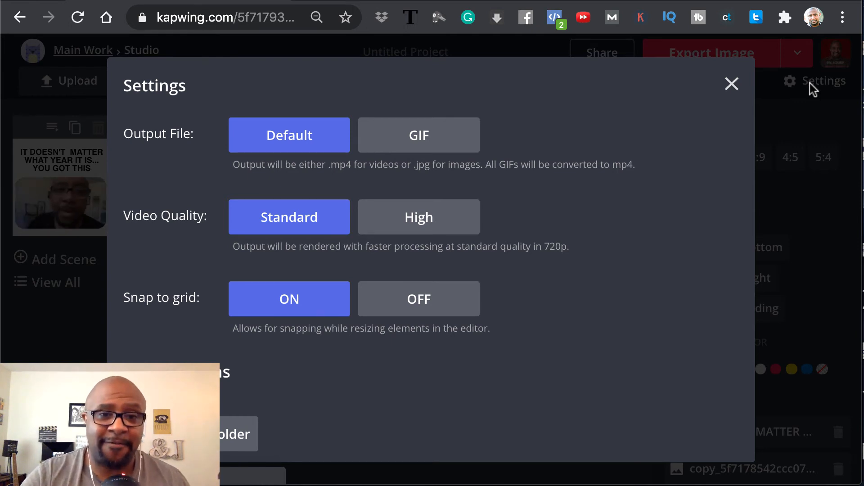
{"action": "left_click", "coordinate": [415, 140]}
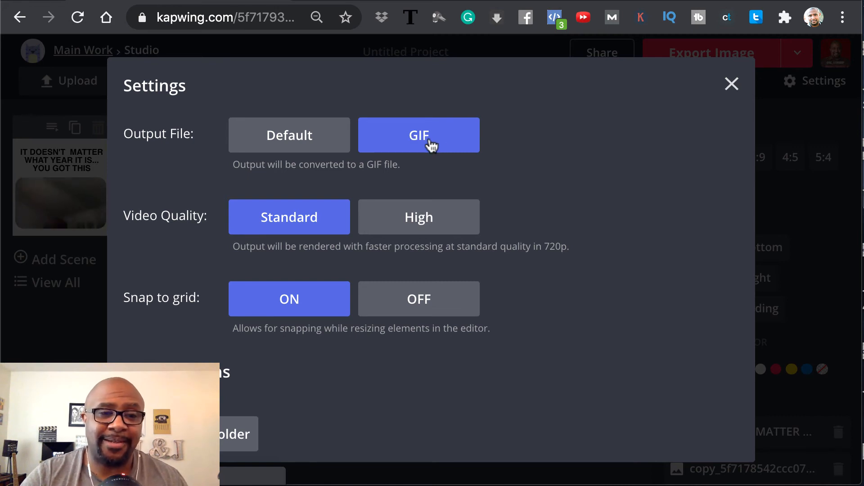
{"action": "left_click", "coordinate": [733, 85]}
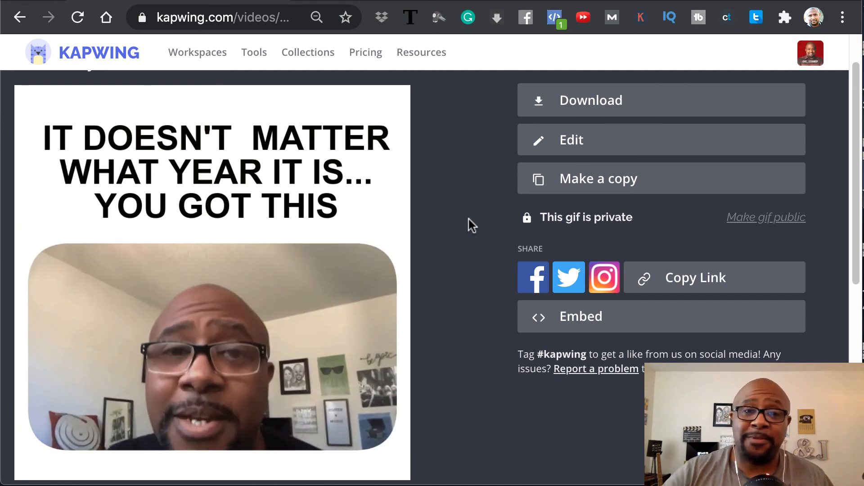
Download the exported gif to the 5daychallenge folder under the name "kpw - ch1".
{"action": "left_click", "coordinate": [608, 104]}
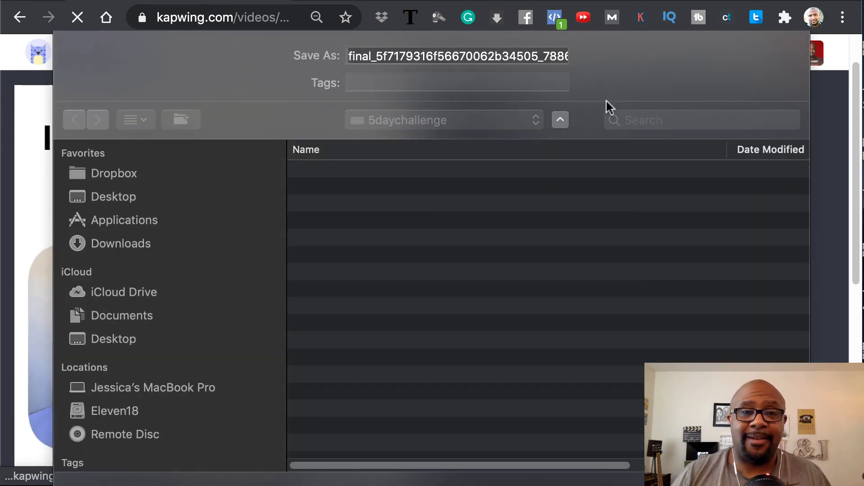
{"action": "type", "text": "kpw - ch1"}
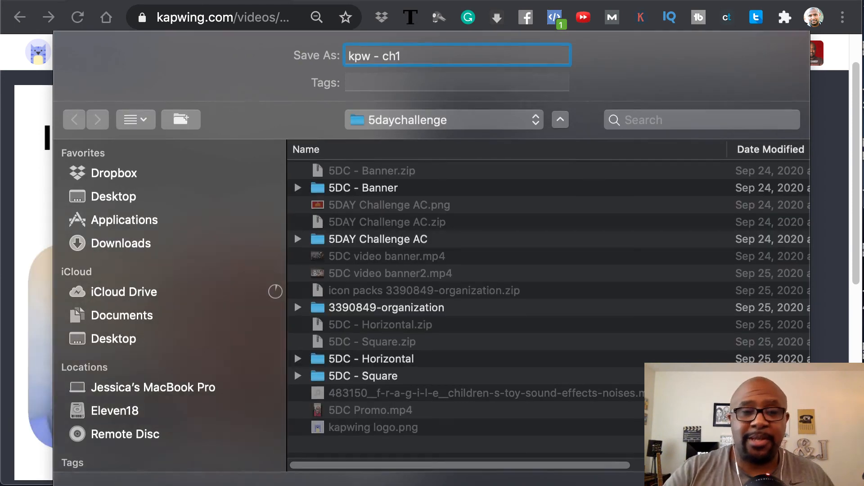
{"action": "key", "text": "Return"}
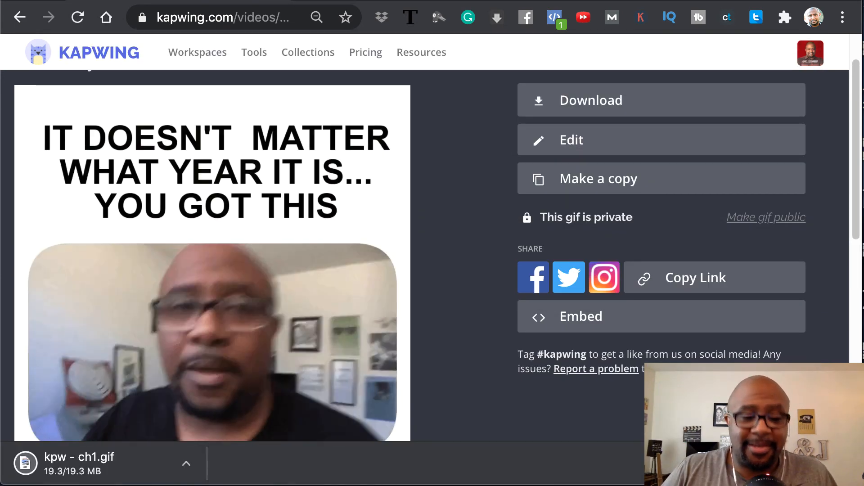